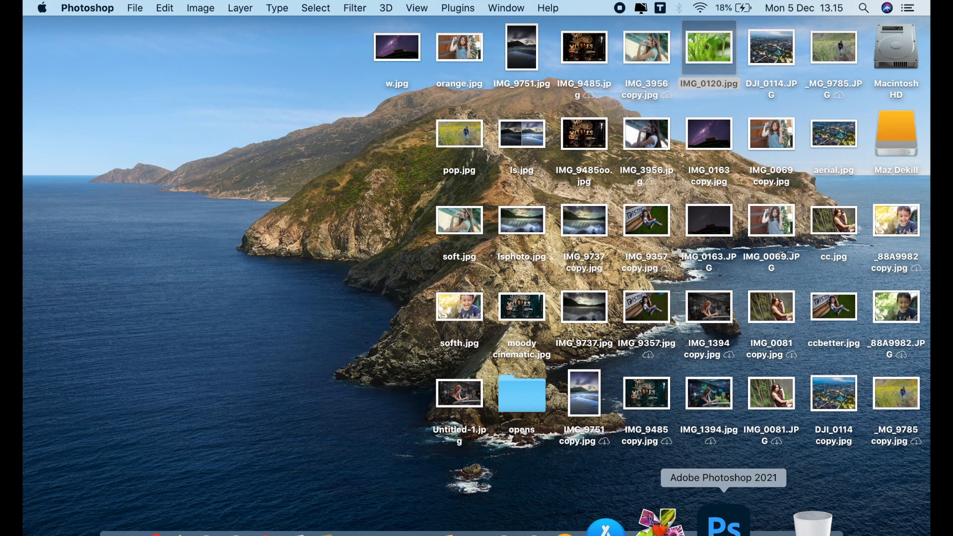
# - Crop the photo around the two beetles at its original ratio, to about 2910 x 1940 px
pyautogui.rightClick(38, 215)
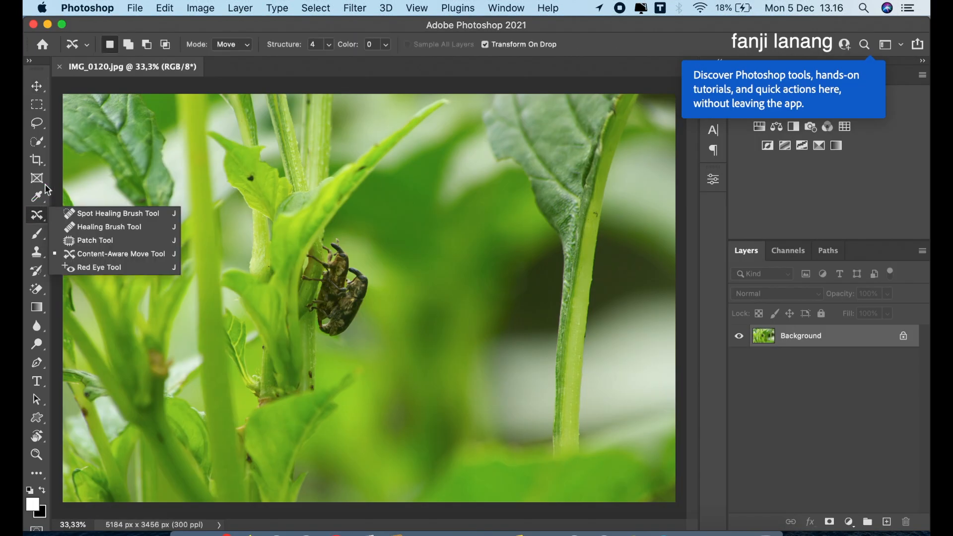
pyautogui.rightClick(40, 160)
pyautogui.click(94, 157)
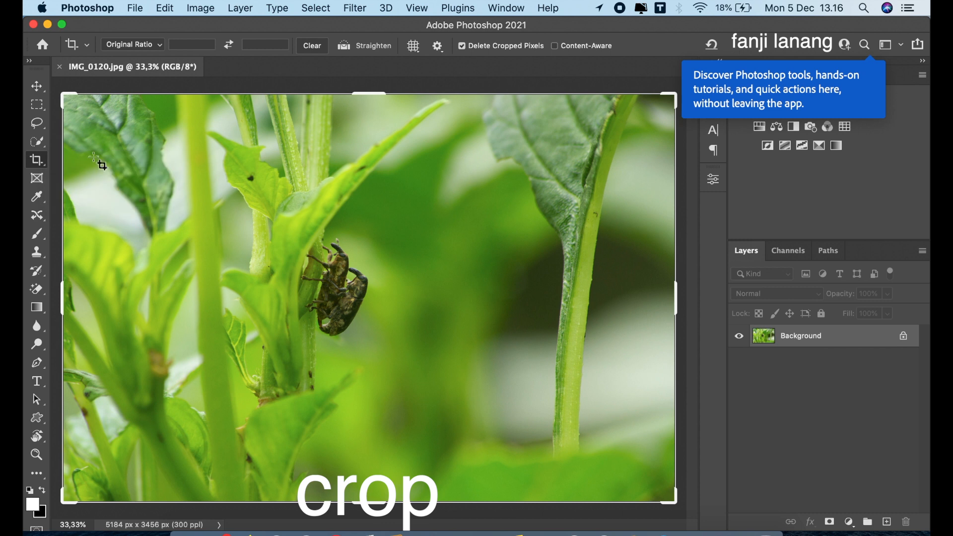
pyautogui.click(164, 48)
pyautogui.click(149, 43)
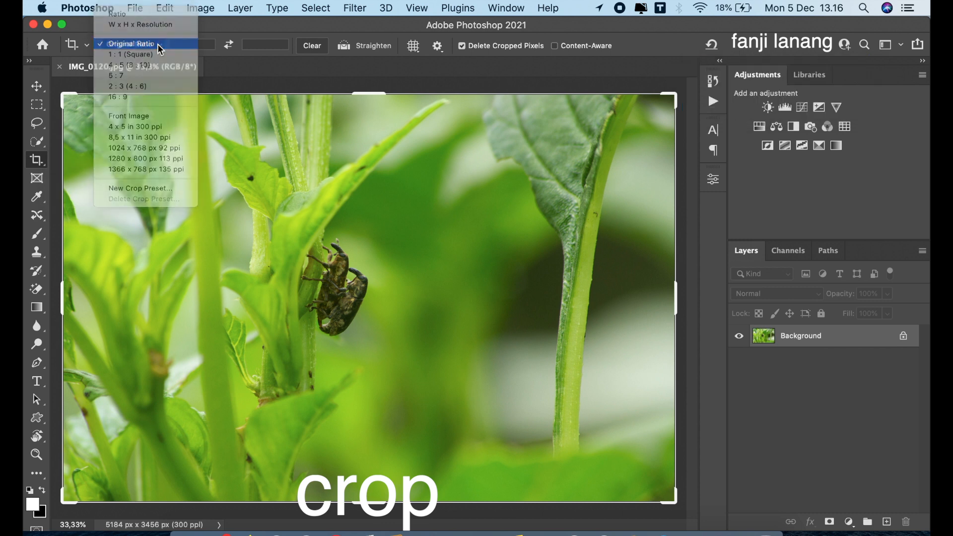
pyautogui.moveTo(74, 94); pyautogui.dragTo(118, 146)
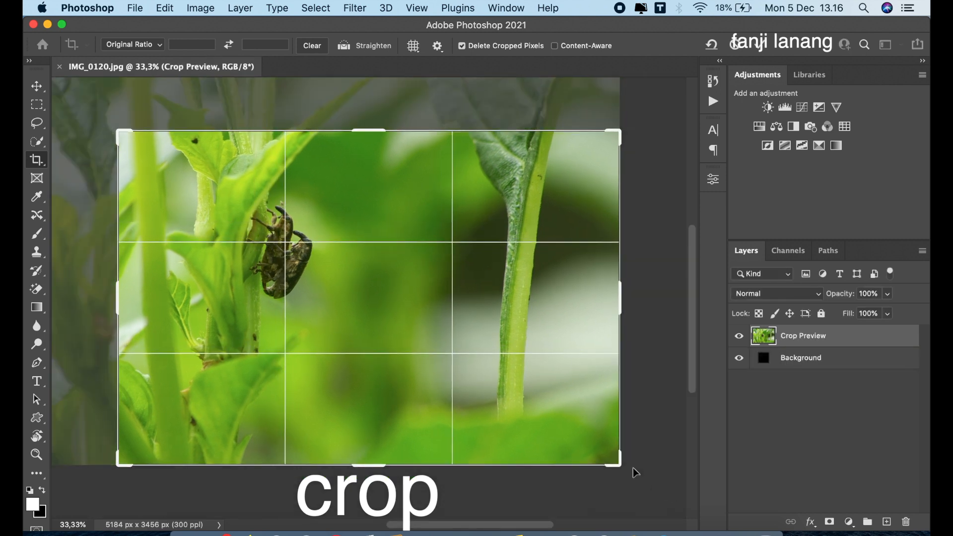
pyautogui.moveTo(621, 466); pyautogui.dragTo(563, 421)
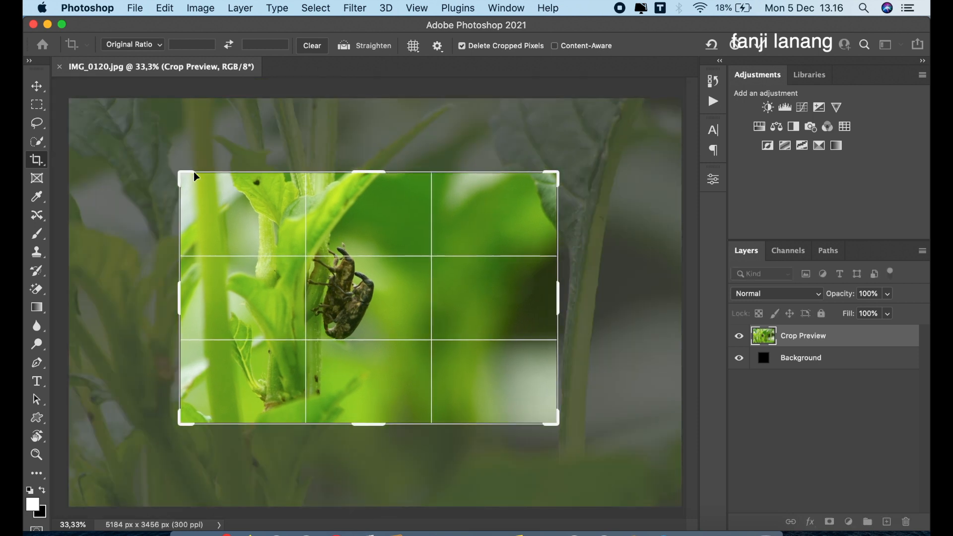
pyautogui.moveTo(183, 171); pyautogui.dragTo(201, 188)
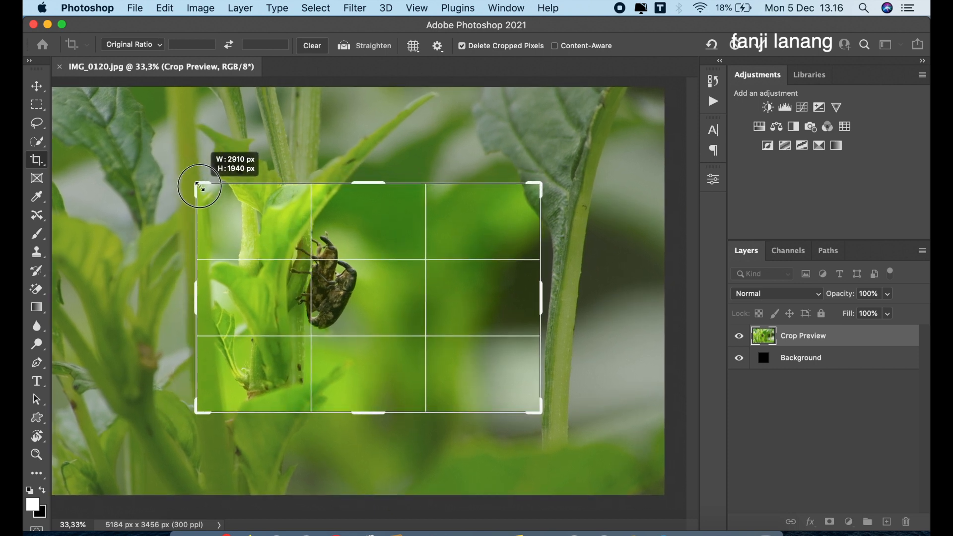
pyautogui.moveTo(201, 188); pyautogui.dragTo(201, 187)
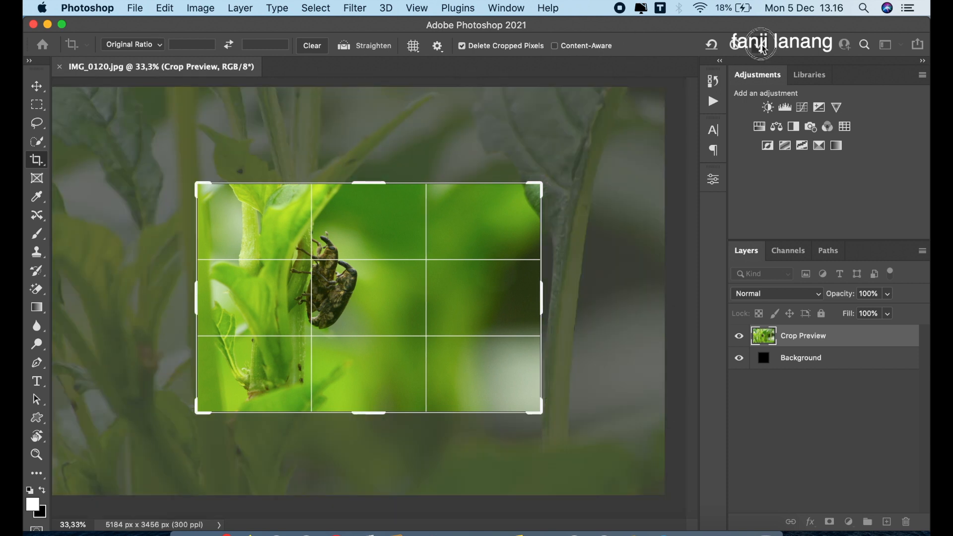
pyautogui.click(763, 49)
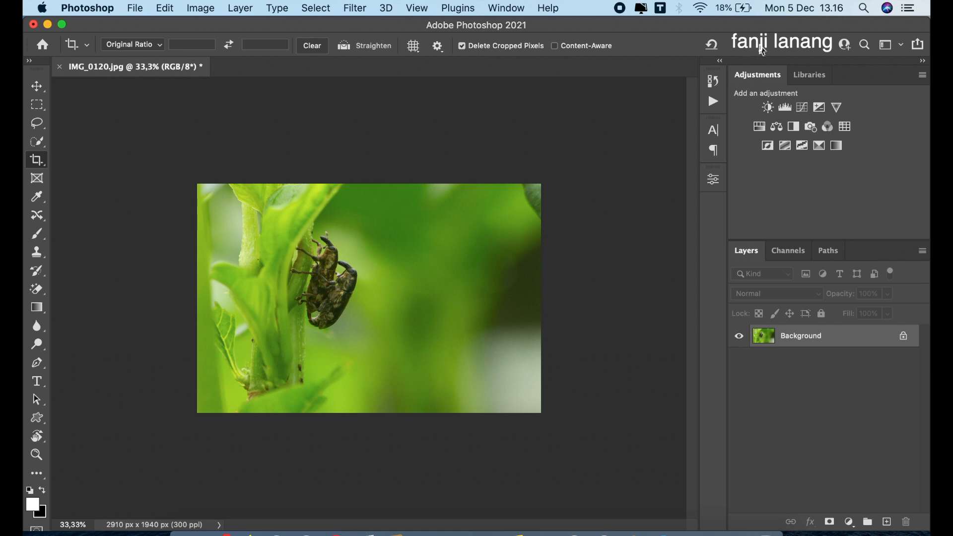
# - Add a blank layer above the background and set up the Brush tool with a soft round 400 px tip
pyautogui.click(40, 89)
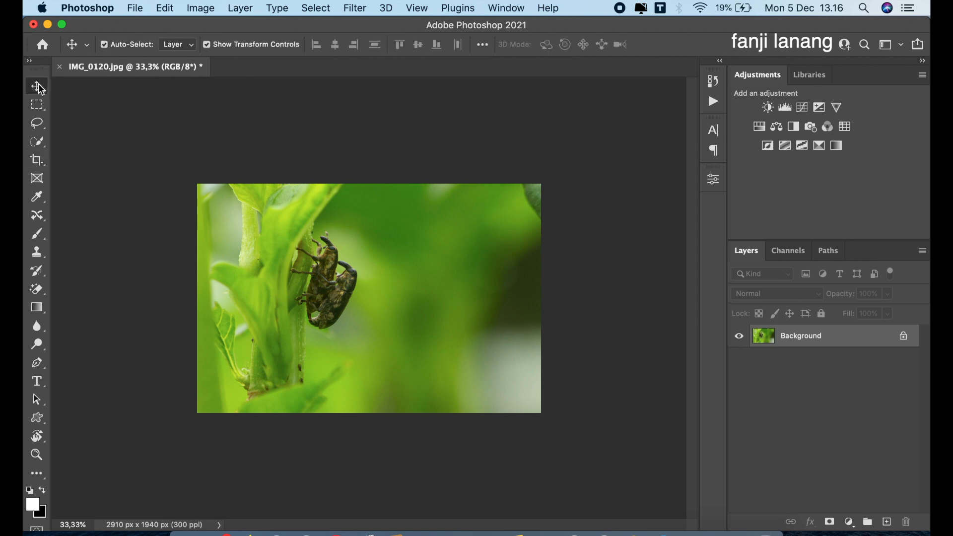
pyautogui.click(887, 521)
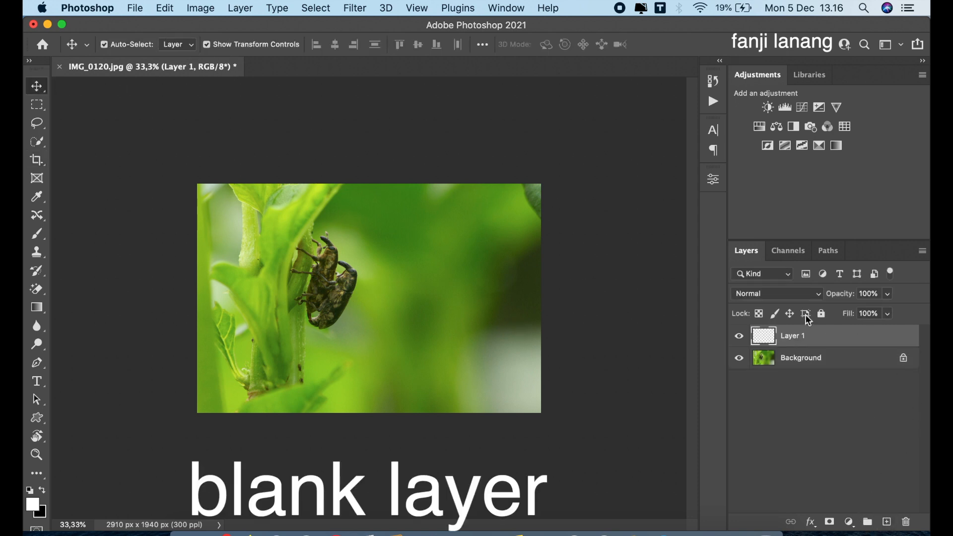
pyautogui.click(37, 233)
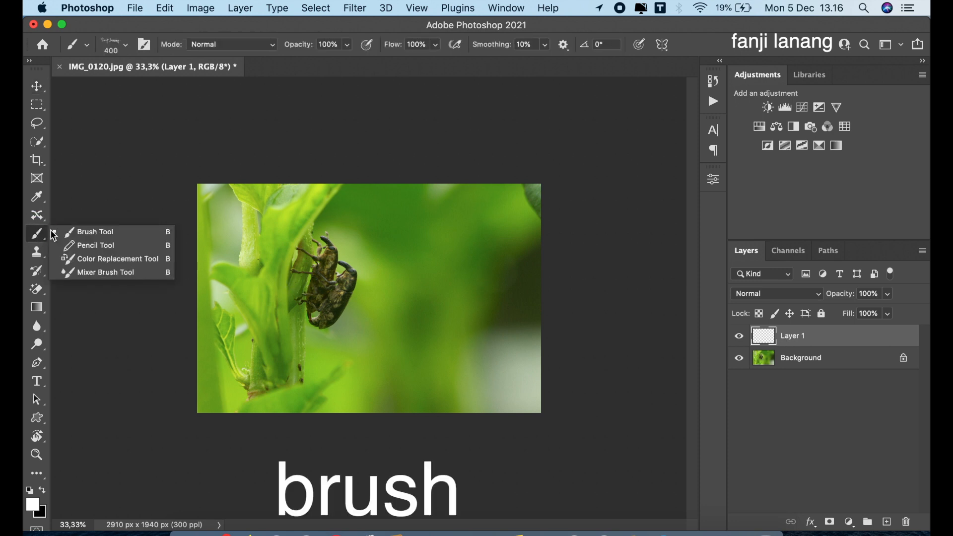
pyautogui.click(96, 233)
pyautogui.click(126, 45)
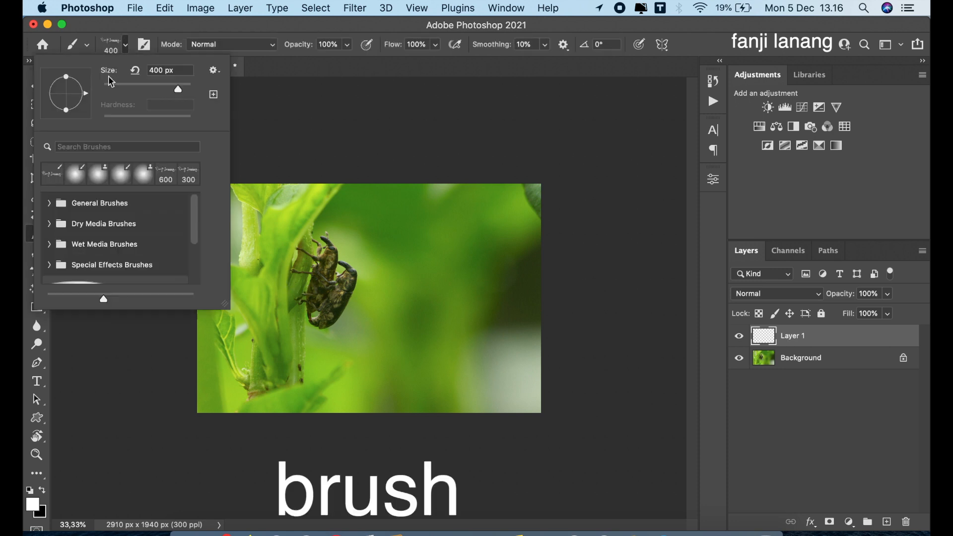
pyautogui.click(69, 175)
pyautogui.click(308, 70)
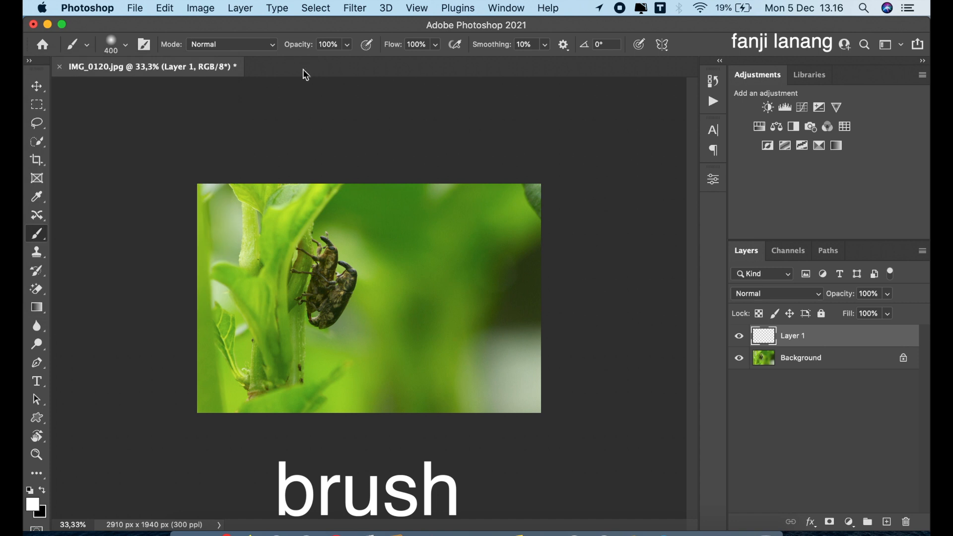
# - Set the foreground colour to the green 5d8211 sampled from the blurred background beside the beetles
pyautogui.click(39, 508)
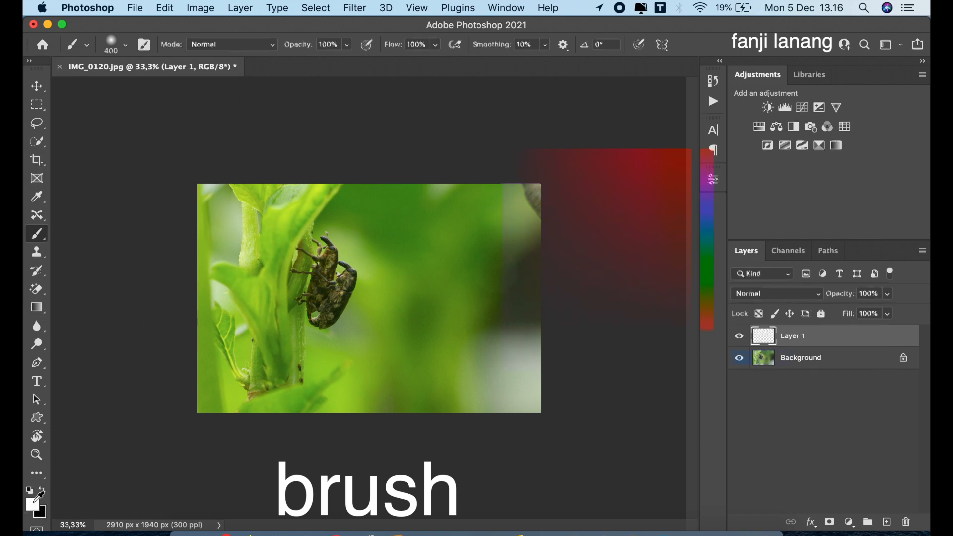
pyautogui.click(467, 297)
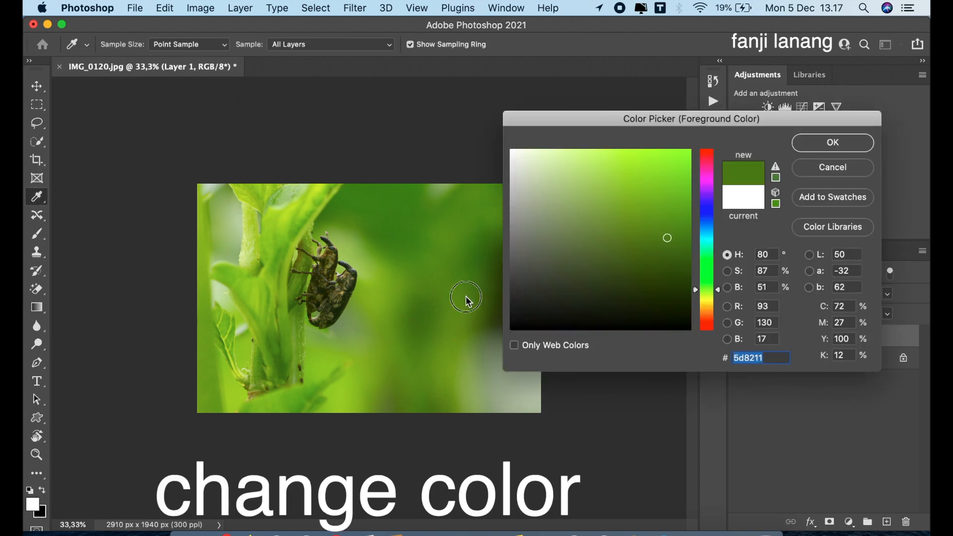
pyautogui.click(809, 144)
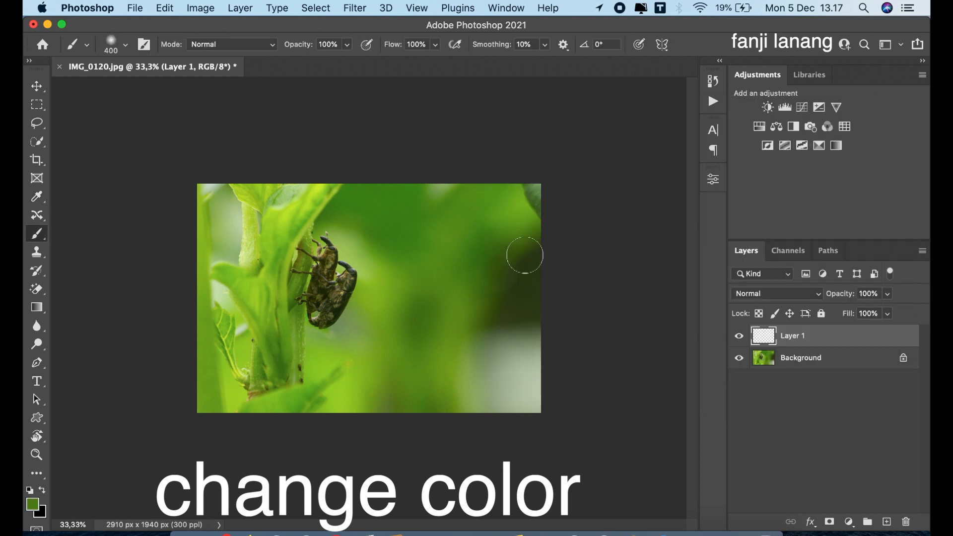
# - Enlarge the brush to 1200 px and paint green over the dark and pale patches along the photo's right side
pyautogui.press(']')
pyautogui.press(']')
pyautogui.press(']')
pyautogui.press(']')
pyautogui.press(']')
pyautogui.press(']')
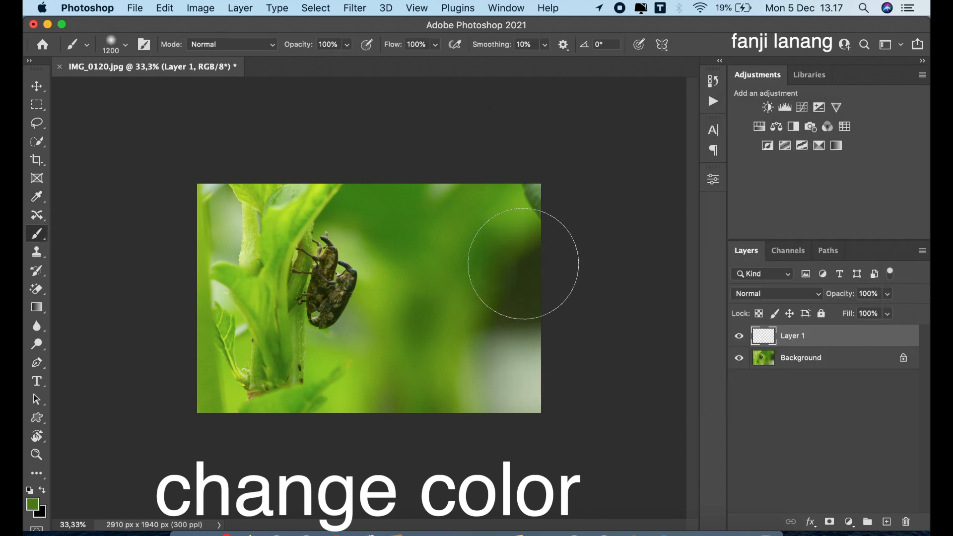
pyautogui.moveTo(592, 272)
pyautogui.mouseDown()
pyautogui.moveTo(521, 323)
pyautogui.moveTo(493, 392)
pyautogui.moveTo(526, 208)
pyautogui.mouseUp()
# - Set the brush opacity to 68%, sample the light green c9d871 from the plant, and paint over the pale areas around the stem
pyautogui.click(348, 44)
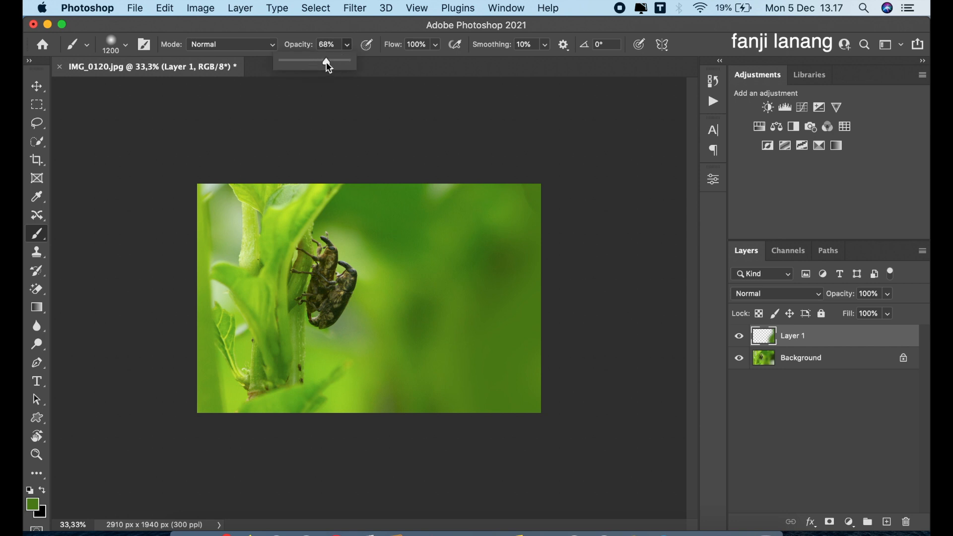
pyautogui.click(34, 505)
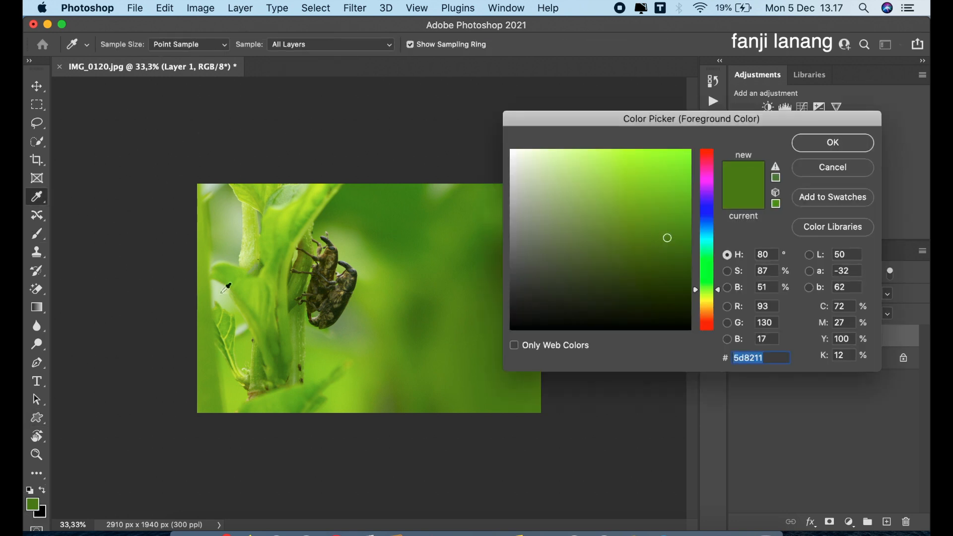
pyautogui.click(252, 226)
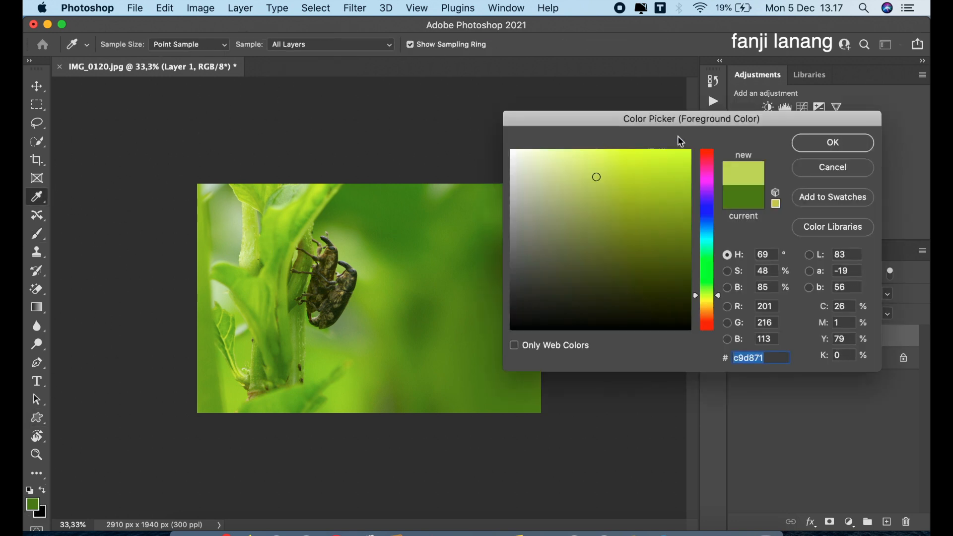
pyautogui.click(815, 144)
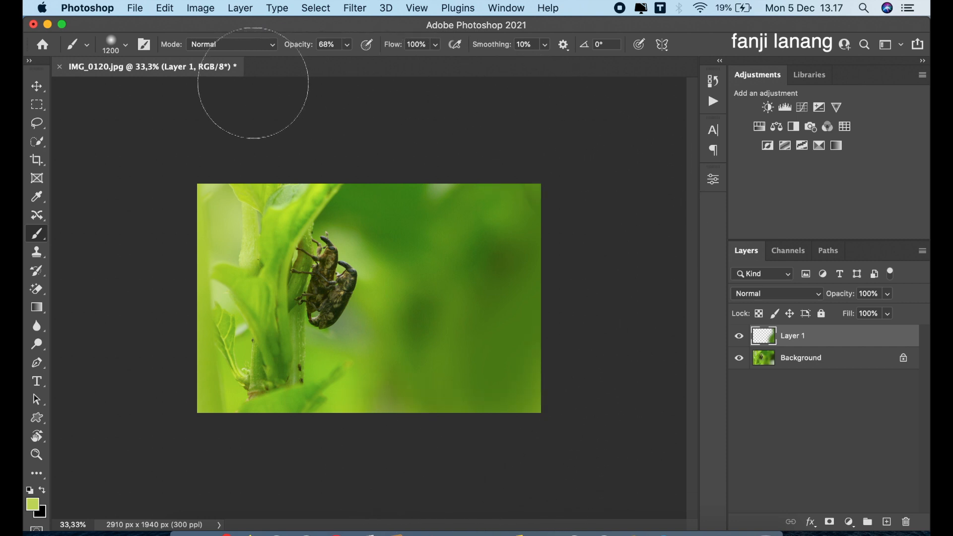
# - Compare the photo with and without the painted layer
pyautogui.click(37, 91)
pyautogui.click(270, 102)
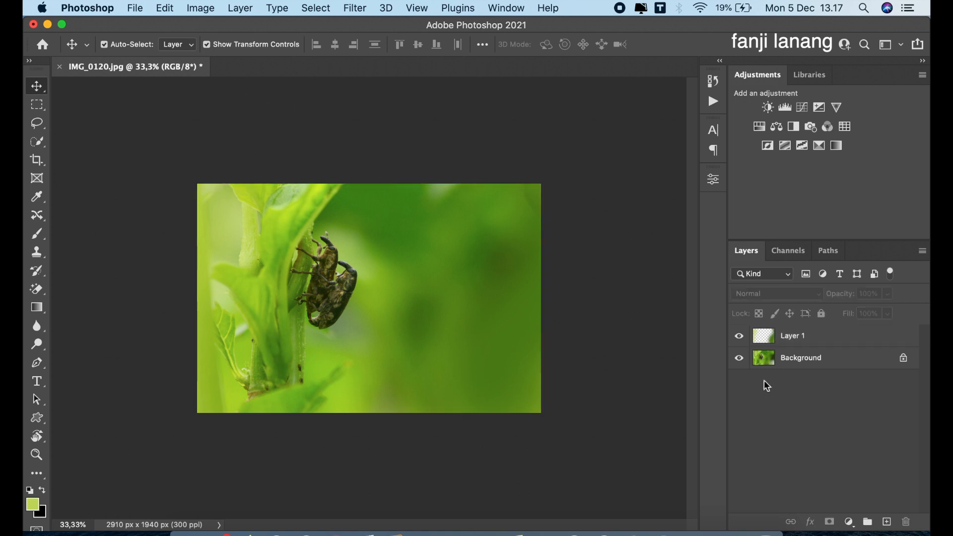
pyautogui.click(739, 337)
pyautogui.click(739, 337)
# - Add a new layer on top and fill it with the merged image using Apply Image
pyautogui.click(887, 522)
pyautogui.click(200, 8)
pyautogui.click(218, 202)
pyautogui.click(436, 227)
pyautogui.click(434, 196)
pyautogui.click(603, 152)
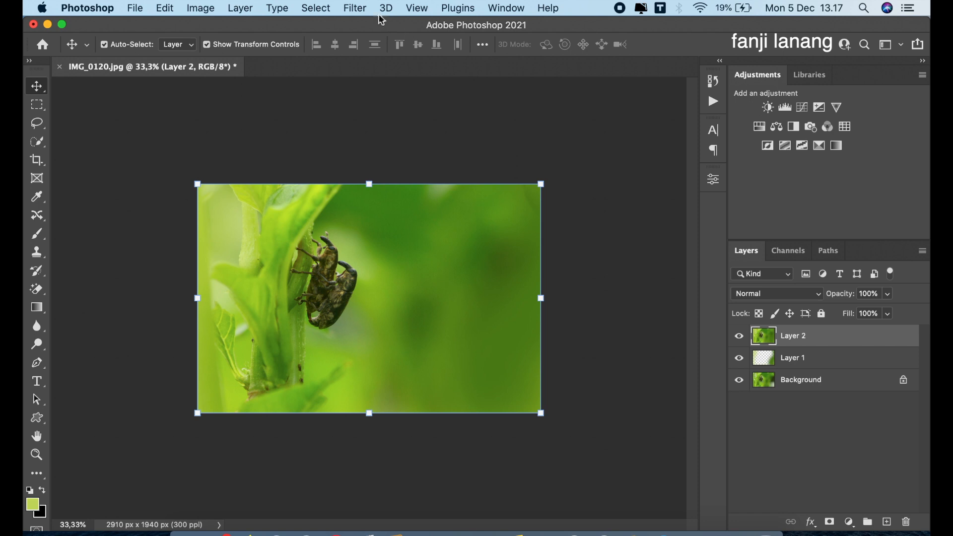
# - Start the Camera Raw filter on the merged layer and set Contrast +16, Highlights -100, Shadows +100 and Blacks -10
pyautogui.click(361, 9)
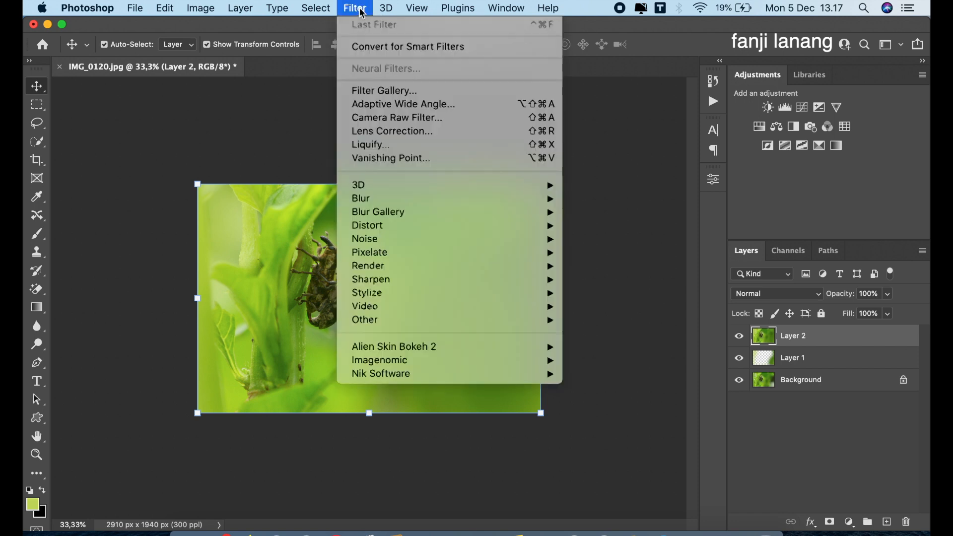
pyautogui.click(397, 118)
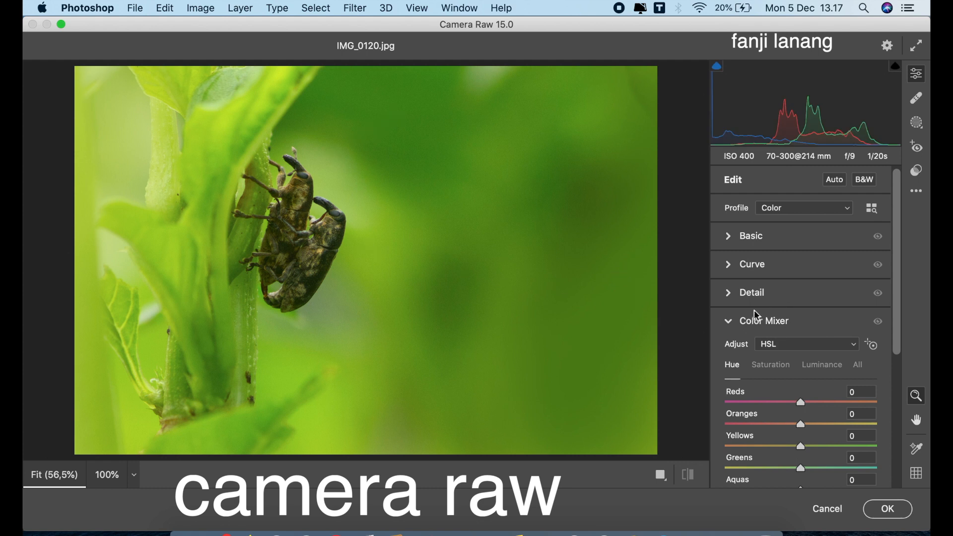
pyautogui.click(735, 323)
pyautogui.click(729, 238)
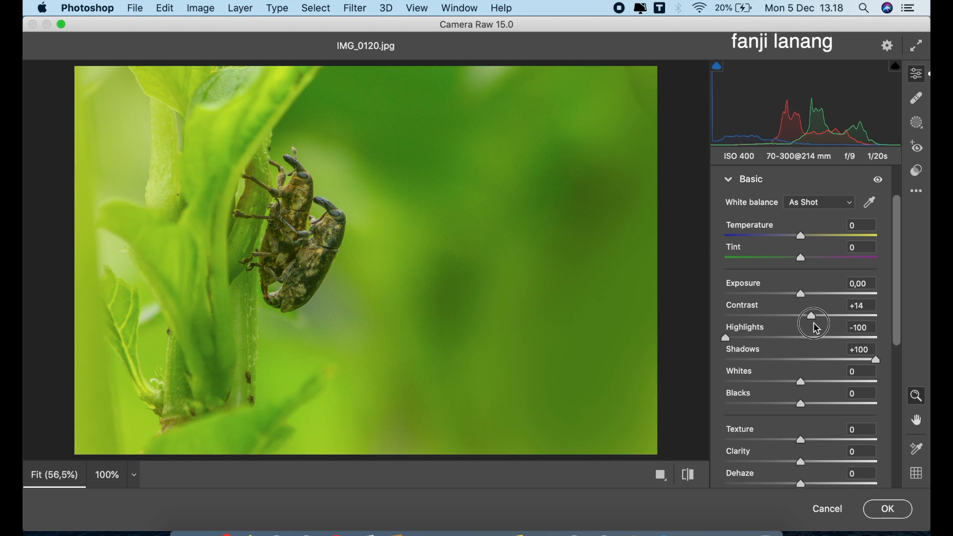
pyautogui.moveTo(814, 324); pyautogui.dragTo(816, 324)
pyautogui.moveTo(801, 408)
pyautogui.mouseDown()
pyautogui.moveTo(780, 403)
pyautogui.moveTo(795, 408)
pyautogui.mouseUp()
pyautogui.moveTo(900, 316); pyautogui.dragTo(895, 340)
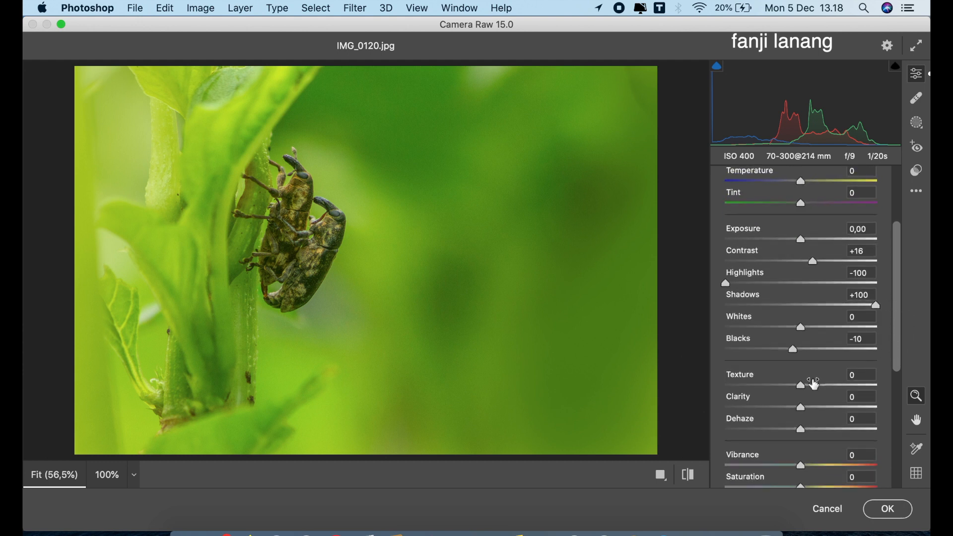
# - Set Texture to +5, Clarity and Dehaze to +15, and Vibrance and Saturation to +10
pyautogui.moveTo(802, 387); pyautogui.dragTo(807, 393)
pyautogui.click(812, 407)
pyautogui.click(812, 429)
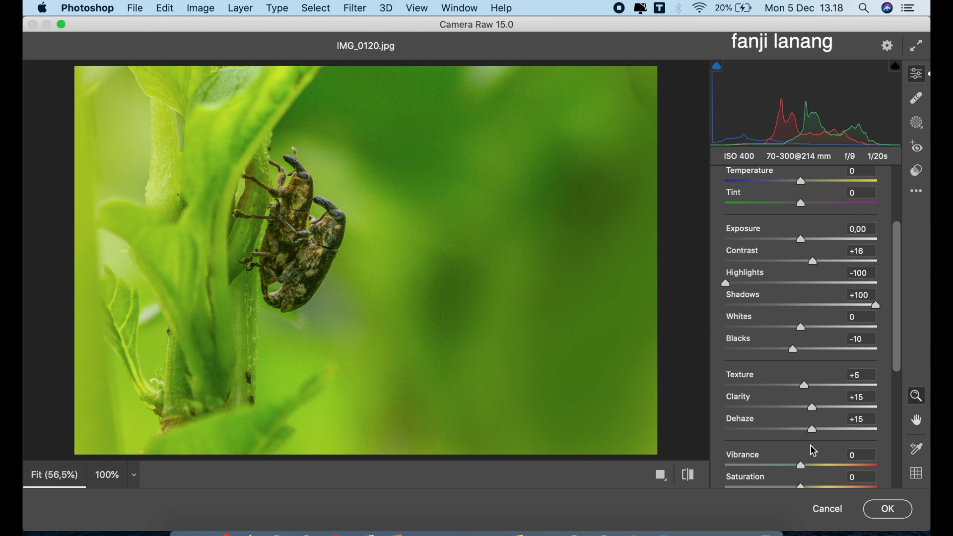
pyautogui.click(811, 472)
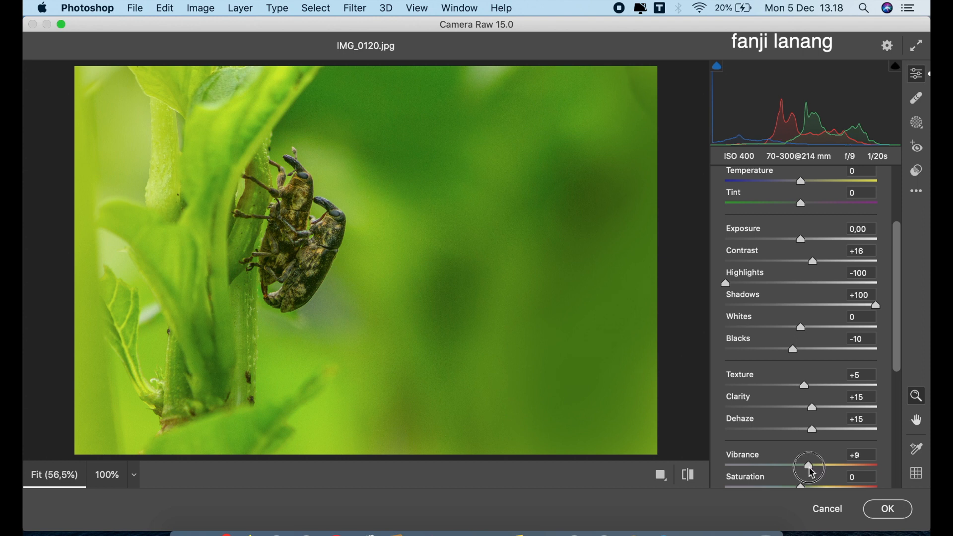
pyautogui.moveTo(810, 467); pyautogui.dragTo(808, 467)
pyautogui.click(809, 486)
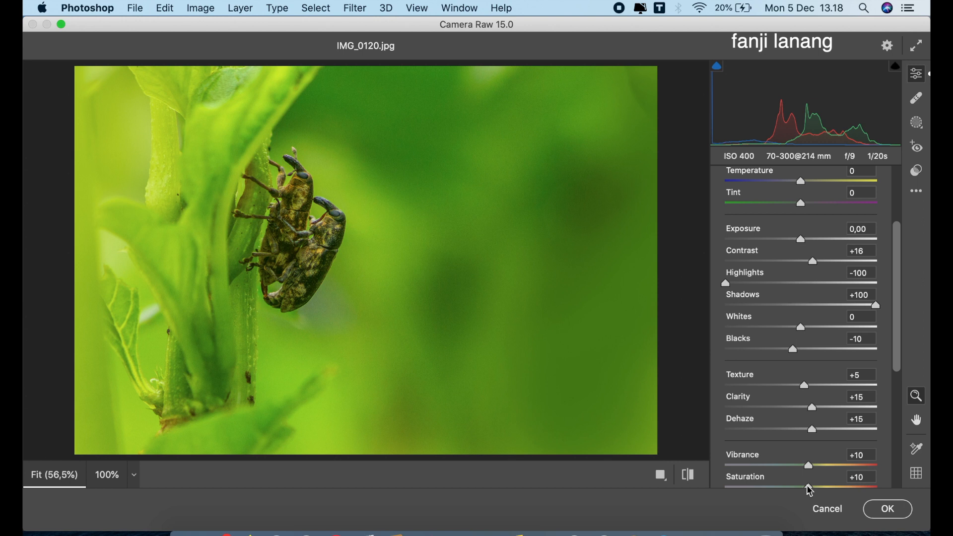
# - Compare the edit with the default settings, then apply the filter with Whites at -39 and Dehaze at +20
pyautogui.click(689, 476)
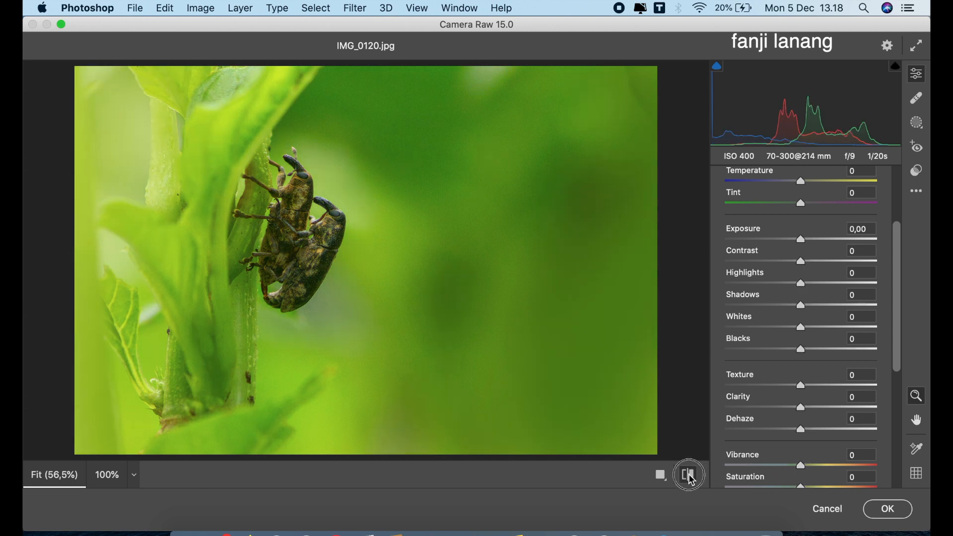
pyautogui.click(690, 477)
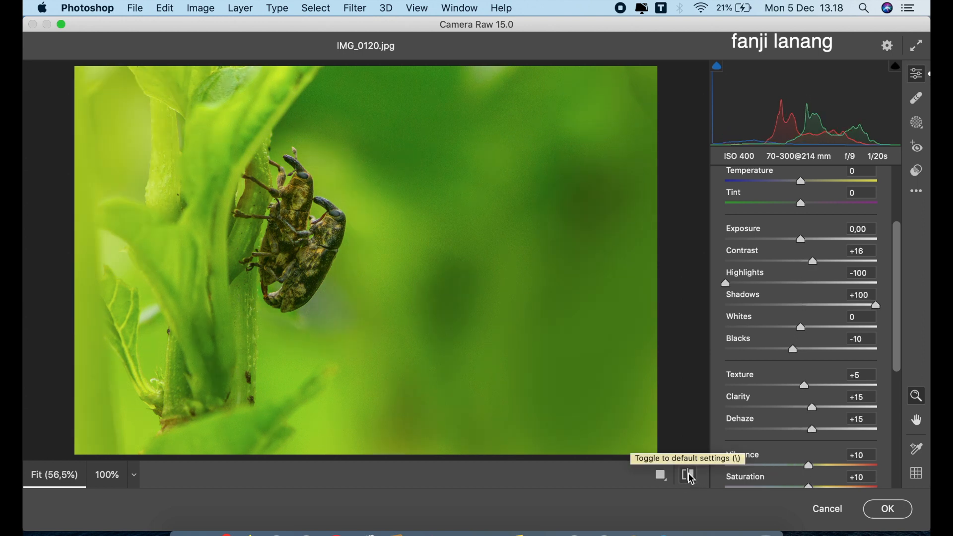
pyautogui.moveTo(801, 328); pyautogui.dragTo(775, 358)
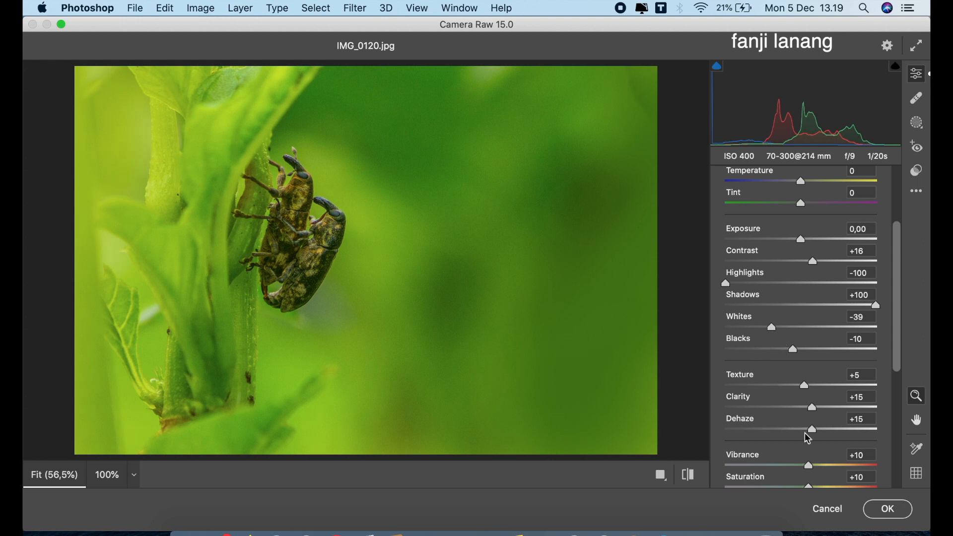
pyautogui.moveTo(819, 435); pyautogui.dragTo(823, 438)
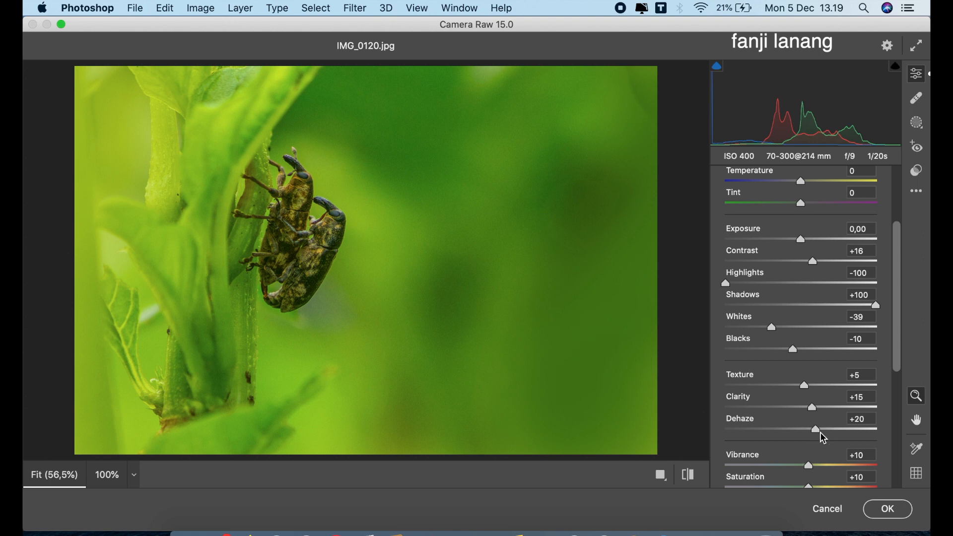
pyautogui.click(888, 509)
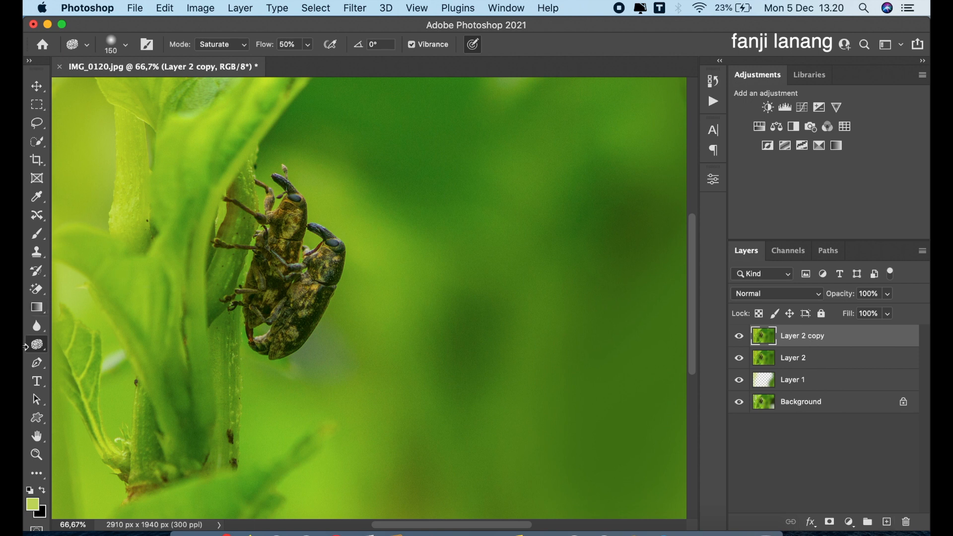
# - Boost the colour of both beetles with a 150 px Sponge tool in Saturate mode at 50% flow
pyautogui.click(37, 344)
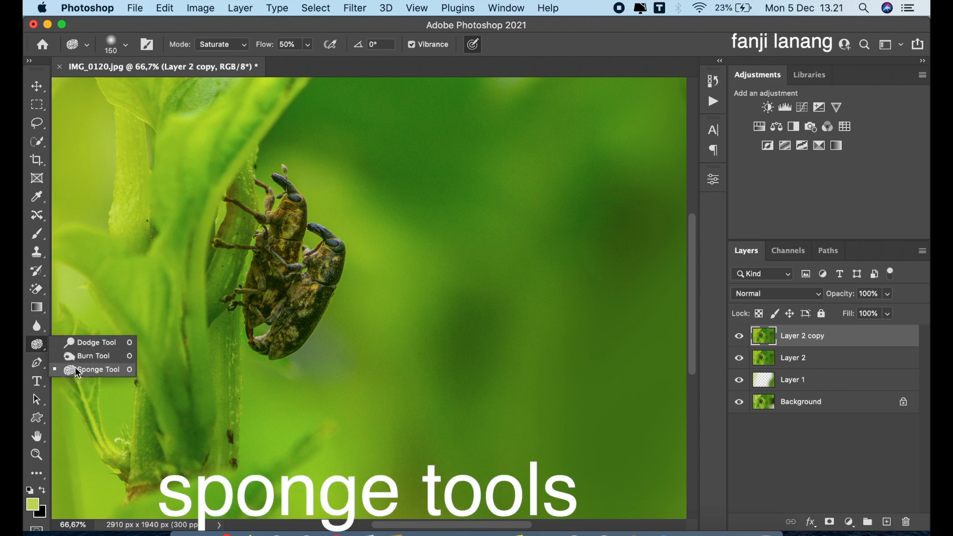
pyautogui.click(75, 369)
pyautogui.click(45, 342)
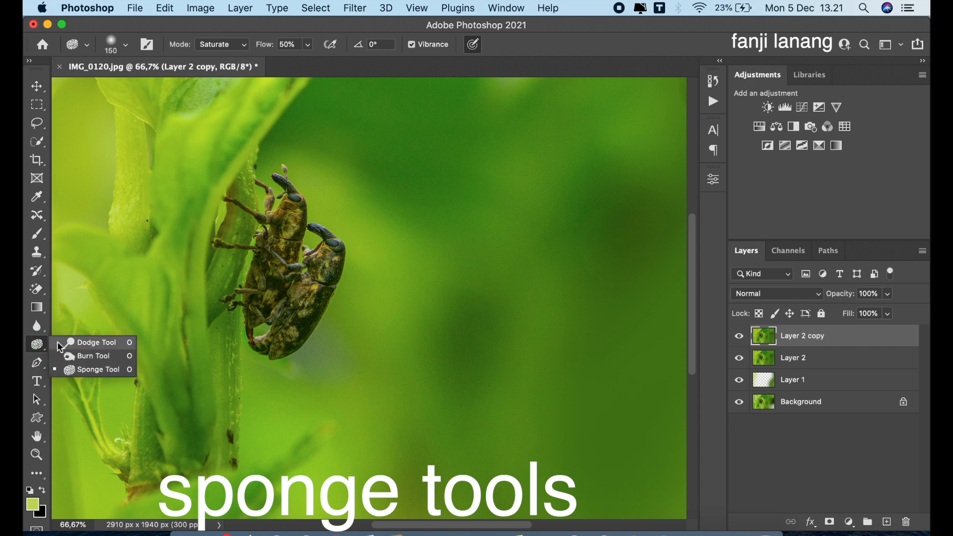
pyautogui.click(79, 368)
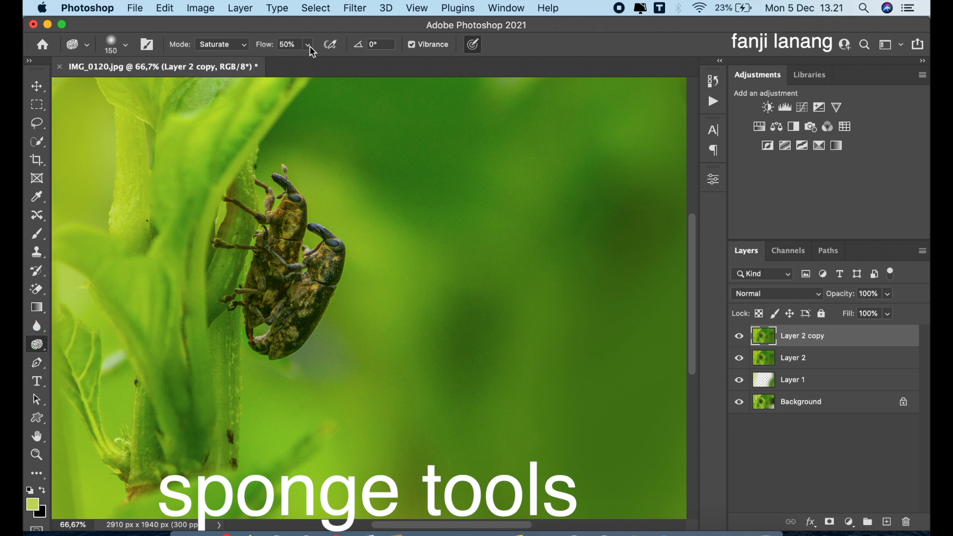
pyautogui.moveTo(296, 200); pyautogui.dragTo(263, 299)
pyautogui.moveTo(333, 256)
pyautogui.mouseDown()
pyautogui.moveTo(300, 306)
pyautogui.moveTo(331, 247)
pyautogui.moveTo(274, 348)
pyautogui.moveTo(322, 274)
pyautogui.mouseUp()
pyautogui.press('super+minus')
pyautogui.press('super+minus')
pyautogui.press('super+minus')
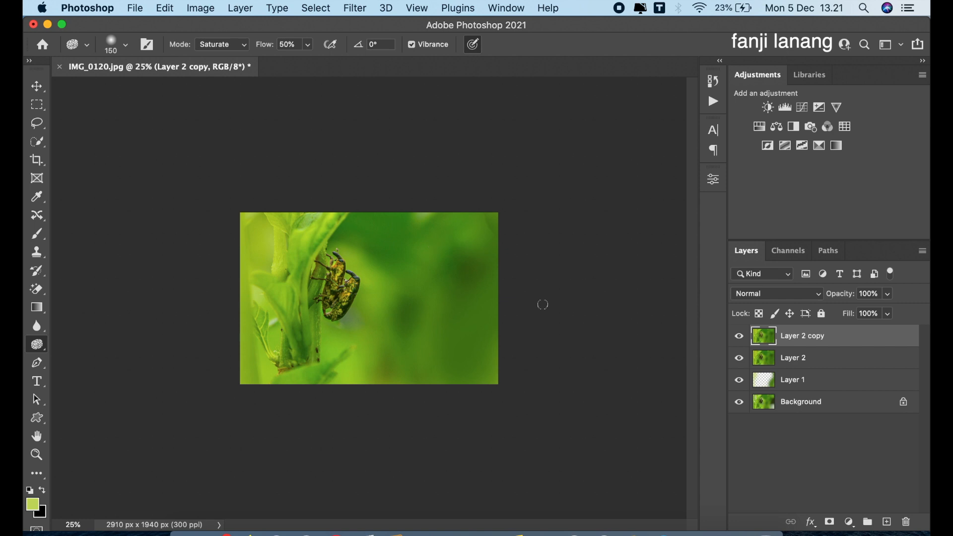
# - Add a Brightness/Contrast adjustment layer above the merged layer copy and slightly brighten the photo
pyautogui.click(849, 521)
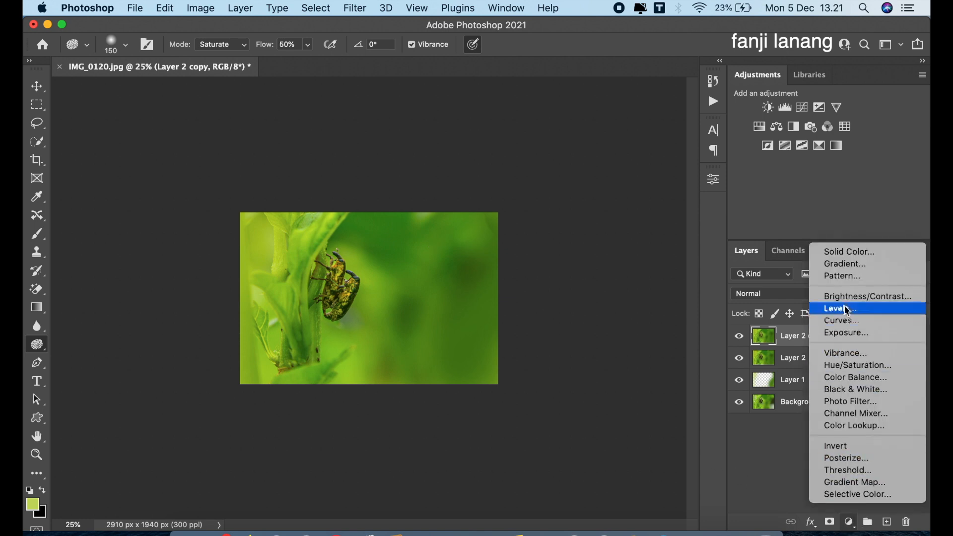
pyautogui.click(833, 297)
pyautogui.moveTo(593, 255); pyautogui.dragTo(599, 262)
pyautogui.click(674, 173)
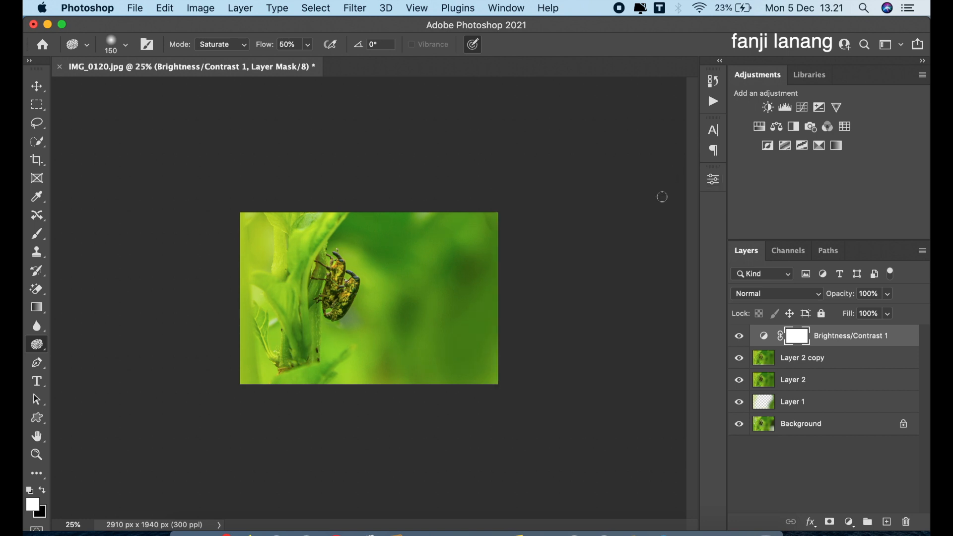
pyautogui.press('super+plus')
pyautogui.press('super+plus')
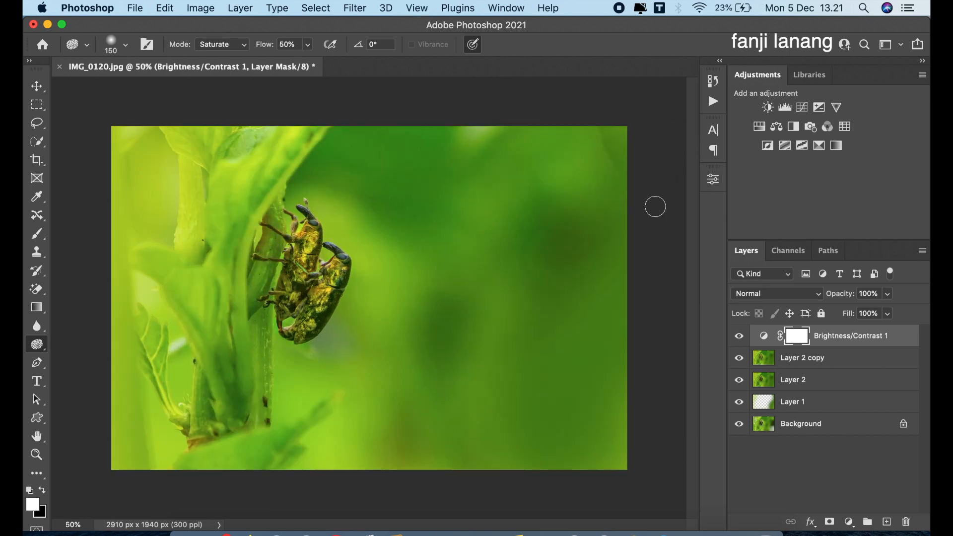
# - Add a new empty layer on top and open the Brush tool's size and hardness settings
pyautogui.click(887, 522)
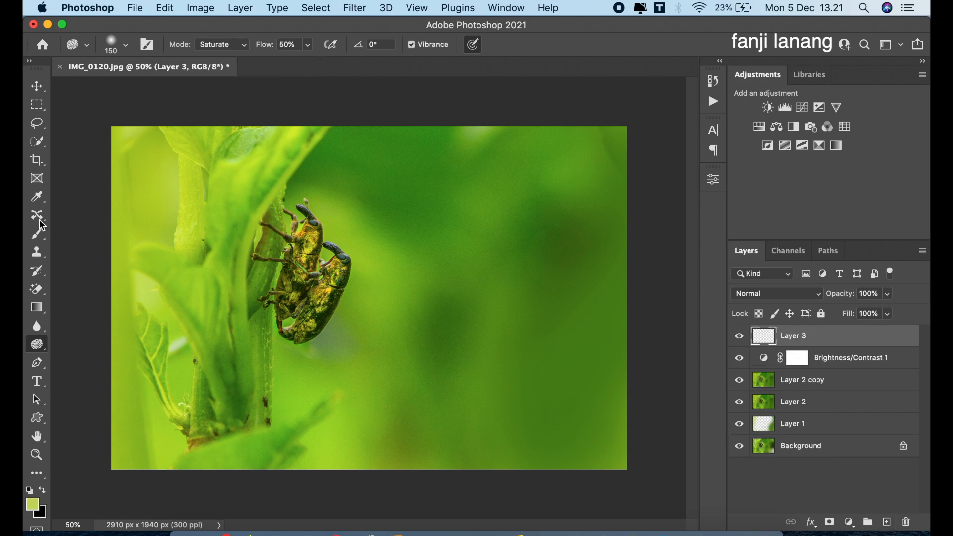
pyautogui.moveTo(30, 235); pyautogui.dragTo(74, 230)
pyautogui.click(119, 44)
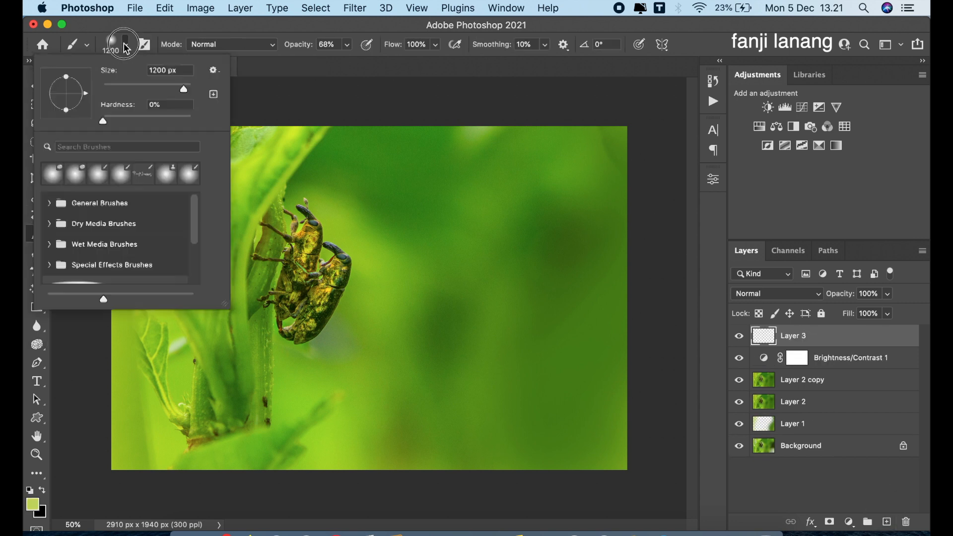